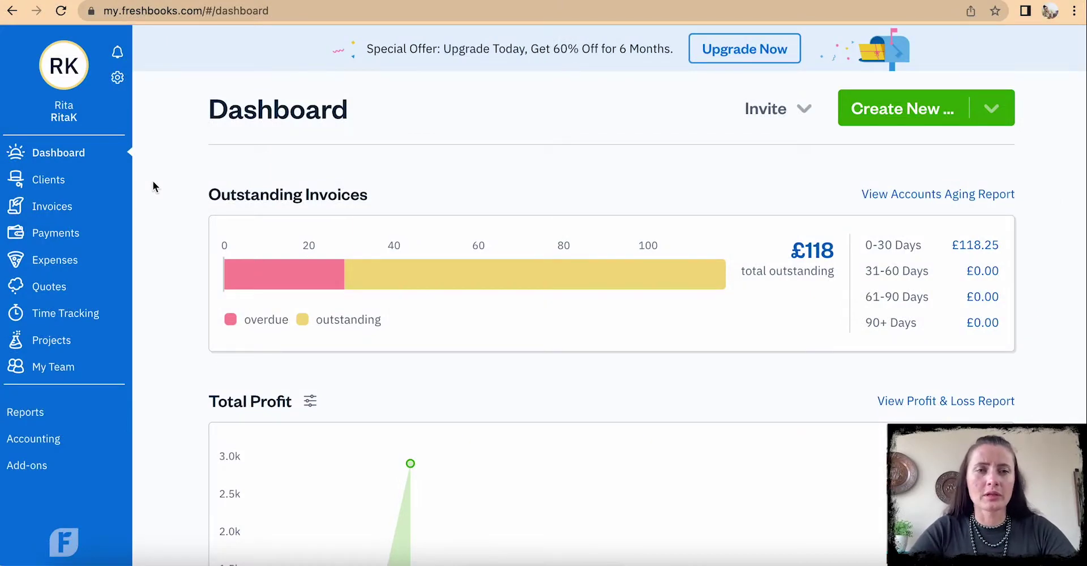
# Go to the Expenses page and show the New Expense creation options.
pyautogui.click(85, 263)
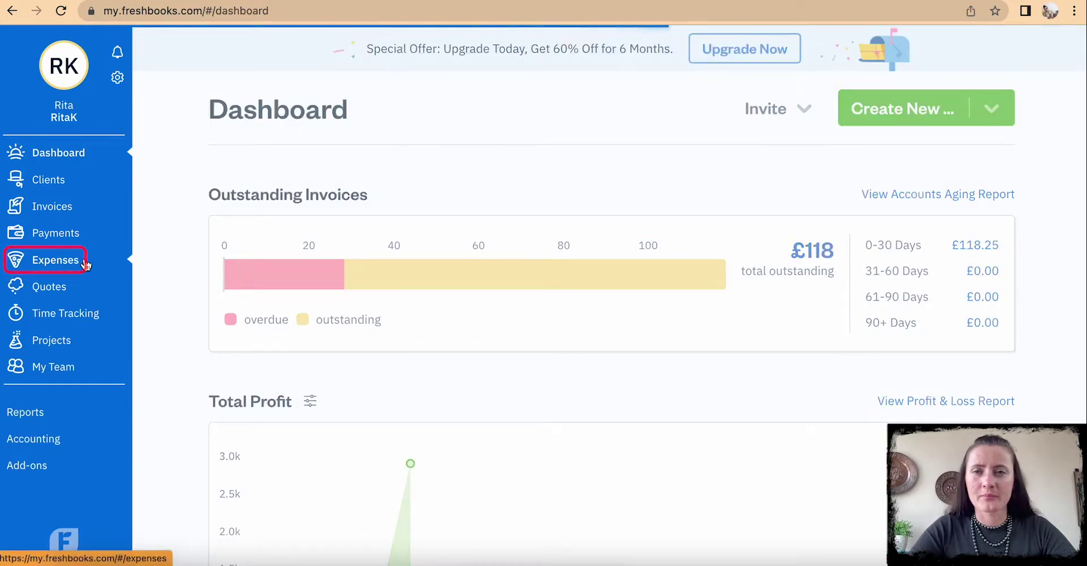
pyautogui.click(934, 61)
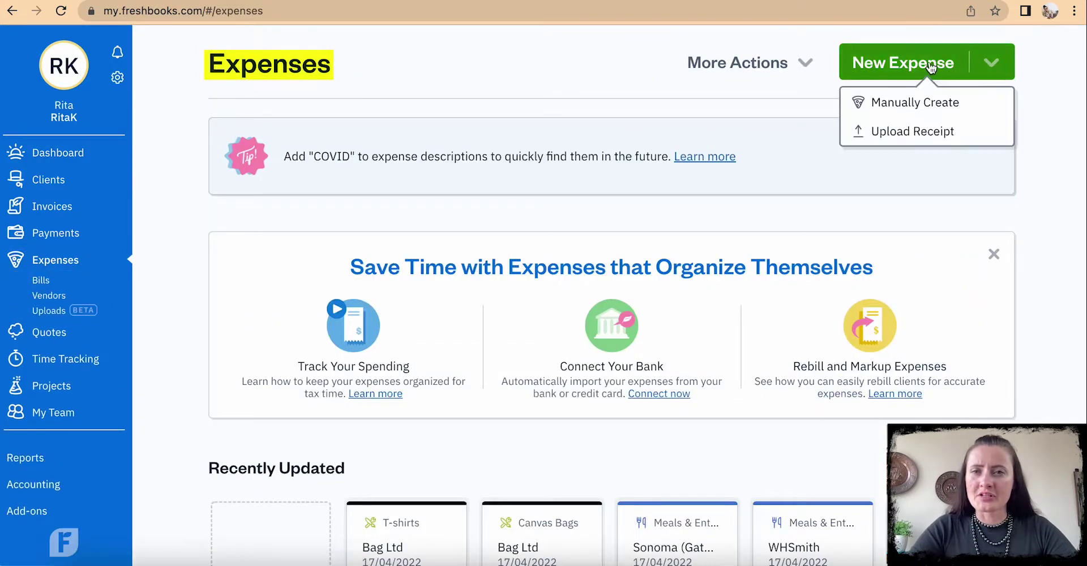
# Create an expense manually and set its category to Travel.
pyautogui.click(928, 96)
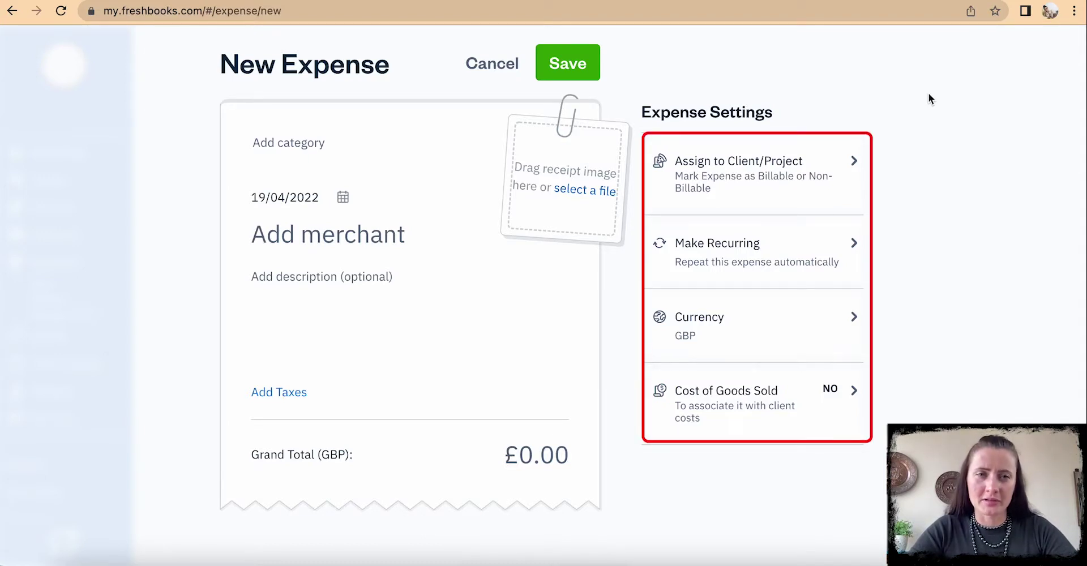
pyautogui.click(329, 144)
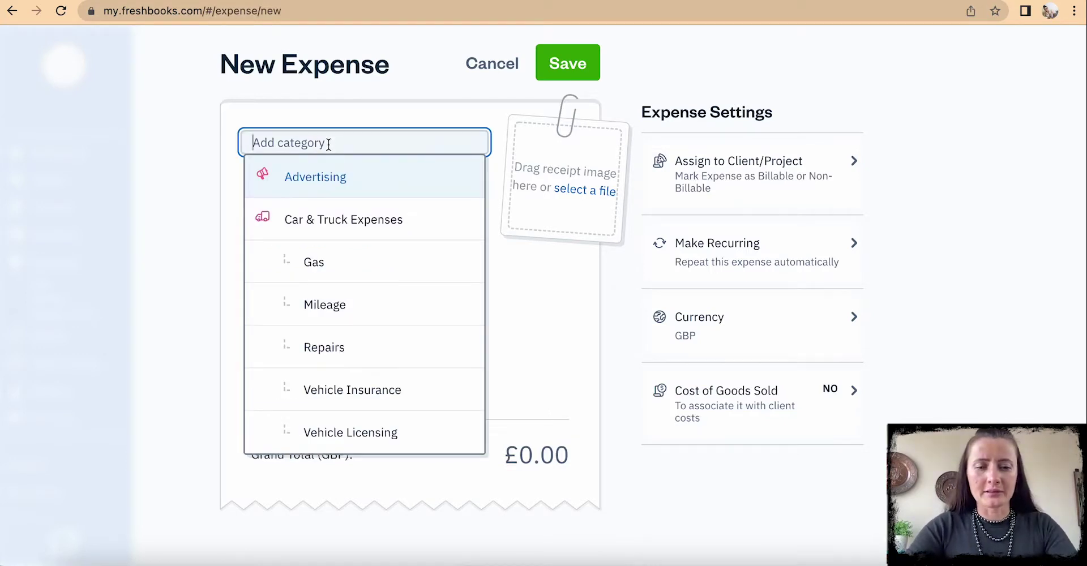
pyautogui.write('men')
pyautogui.press('BackSpace')
pyautogui.press('BackSpace')
pyautogui.press('BackSpace')
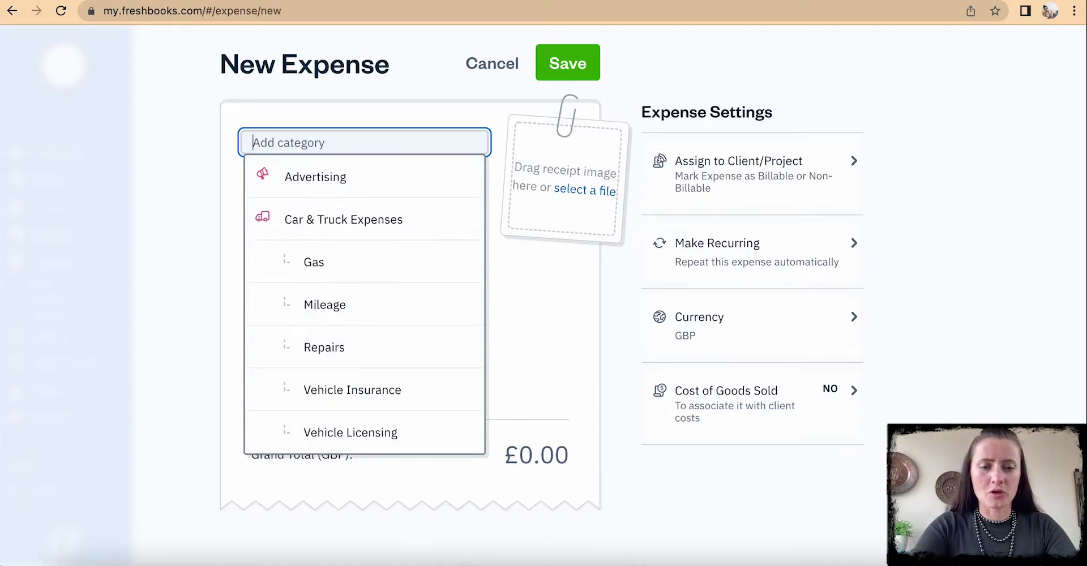
pyautogui.write('trav')
pyautogui.click(315, 208)
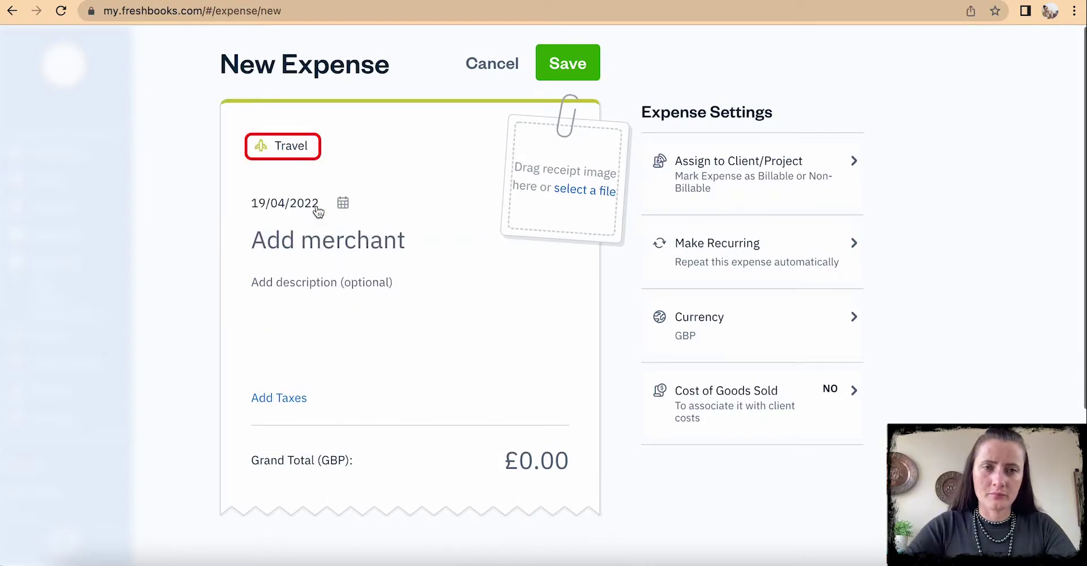
# Attach the 'Receipt - Train 1 - €1.05.png' image from this computer.
pyautogui.click(588, 193)
pyautogui.click(558, 243)
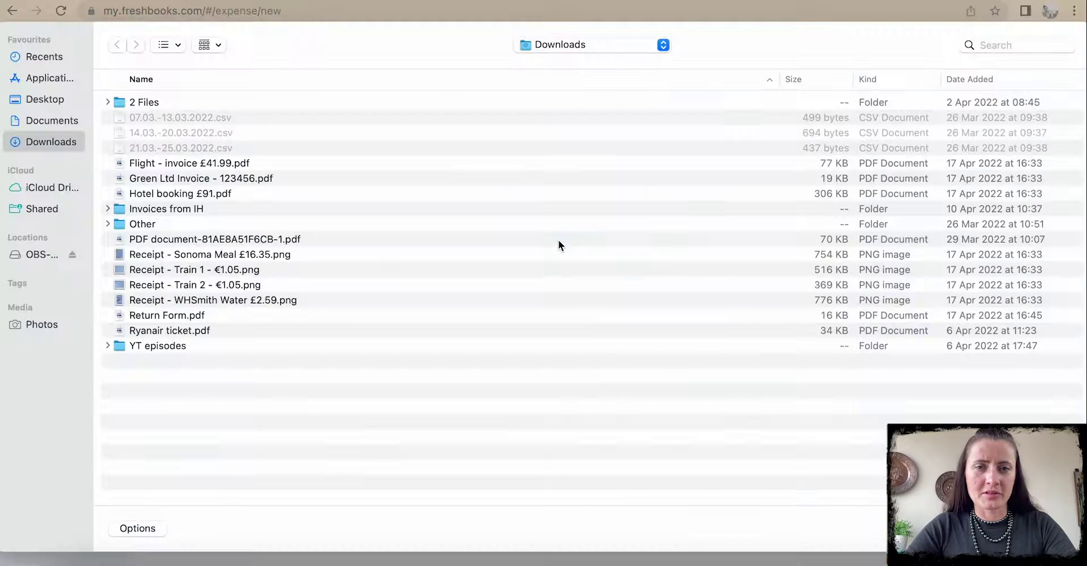
pyautogui.click(169, 270)
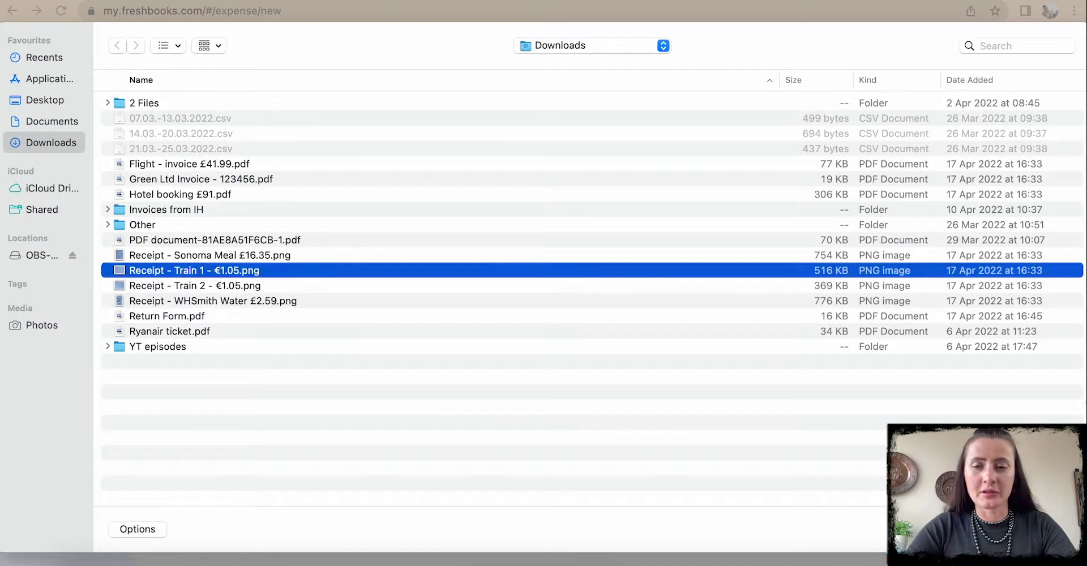
pyautogui.press('Return')
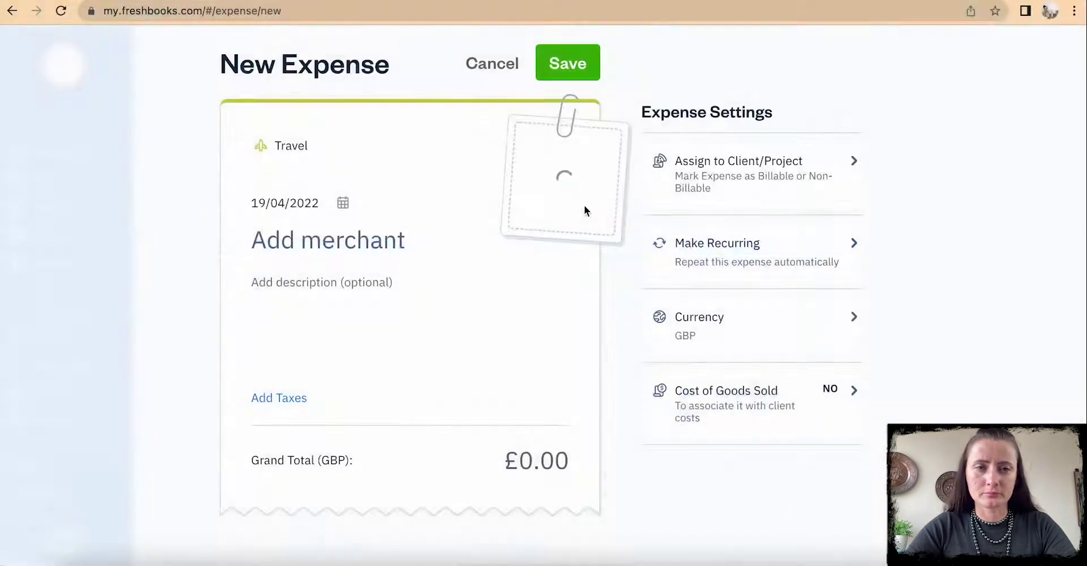
# Set the expense date to 11/04/2022 and enter merchant 'Trainline S.A.'.
pyautogui.click(343, 203)
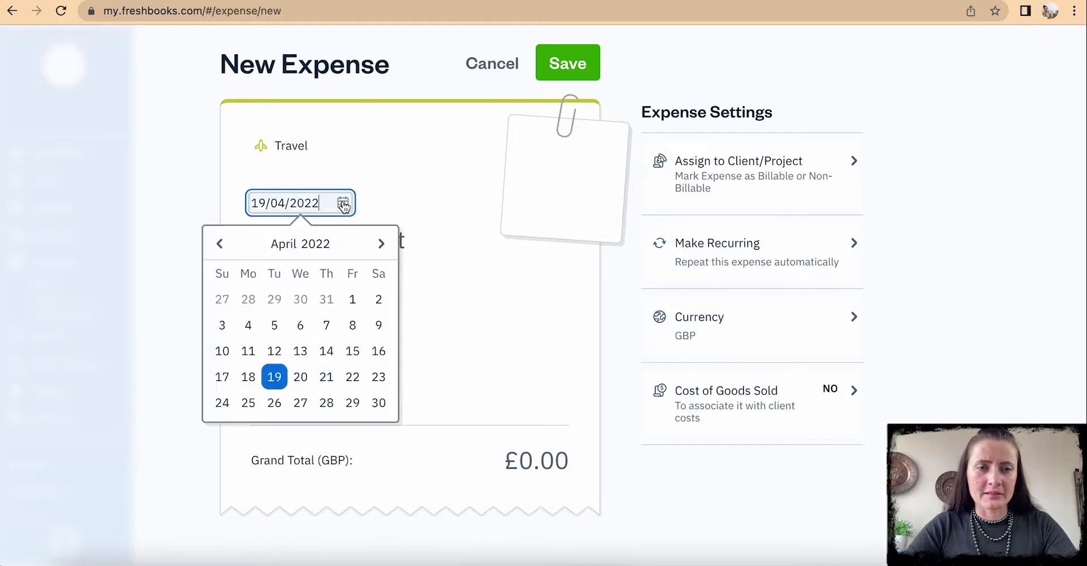
pyautogui.click(250, 351)
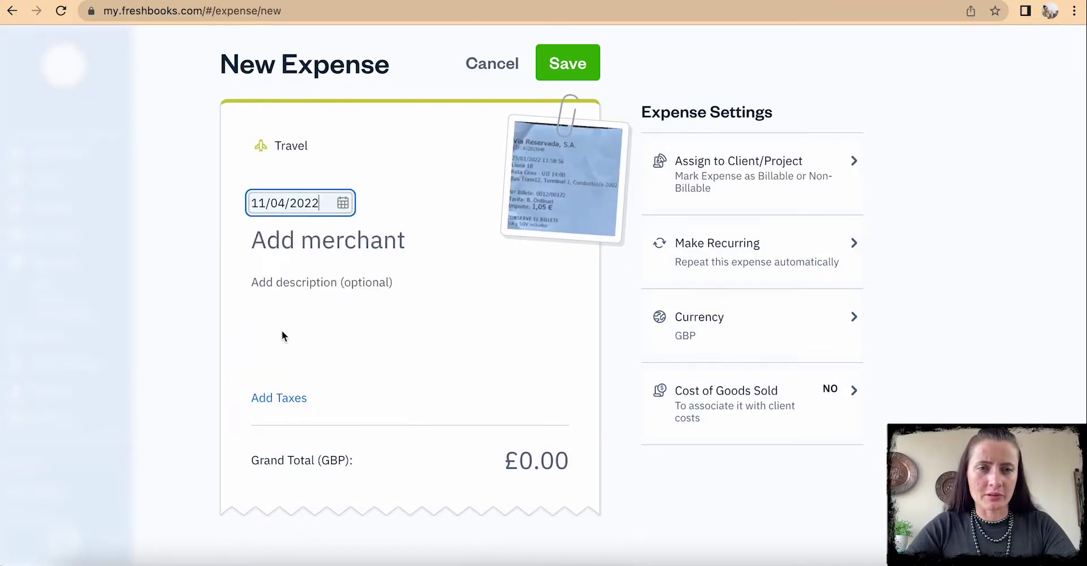
pyautogui.click(317, 244)
pyautogui.write('Train')
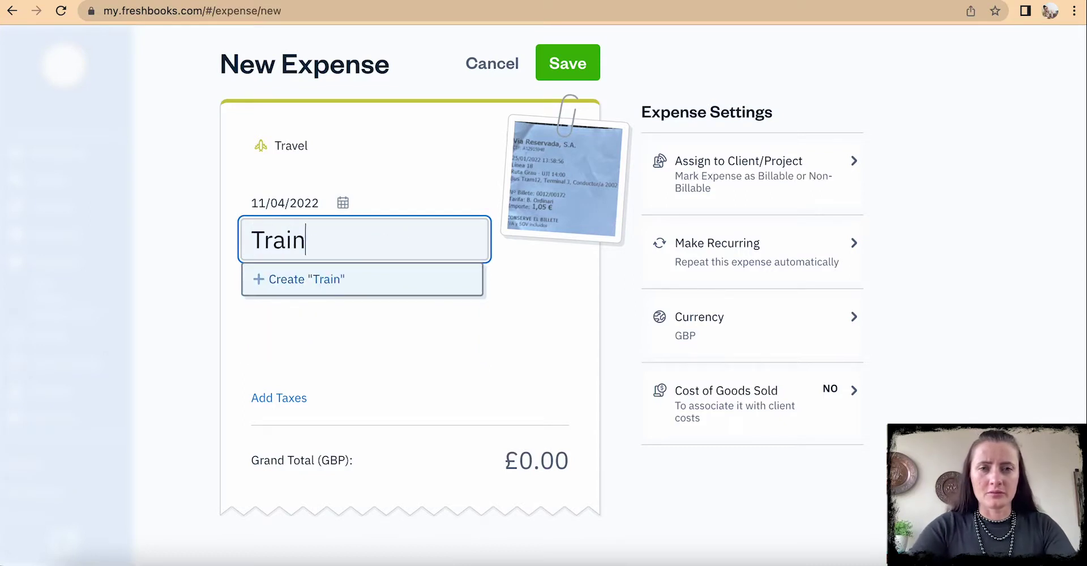
pyautogui.write('line ')
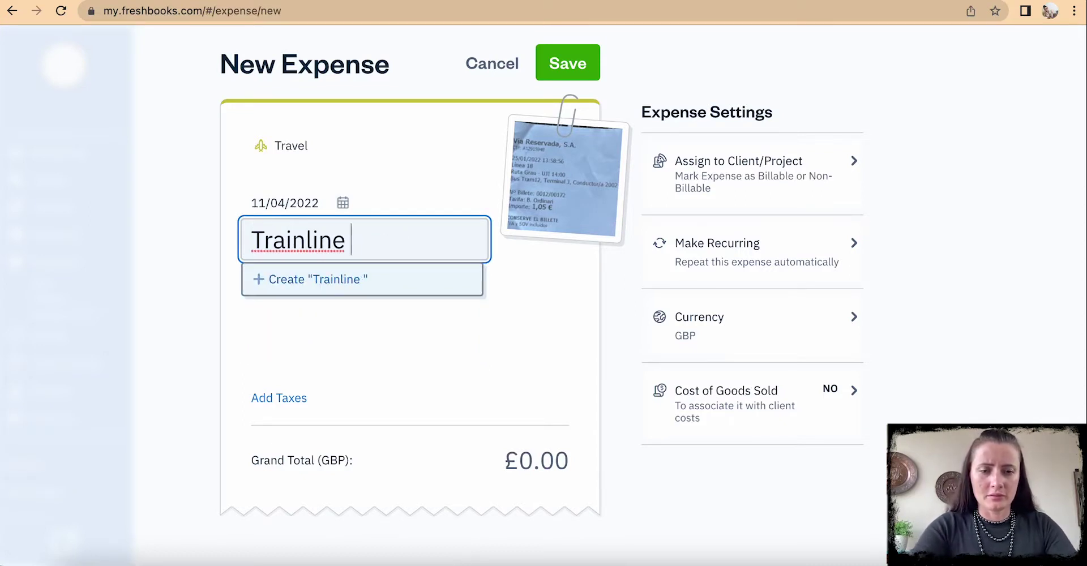
pyautogui.write('S.A.')
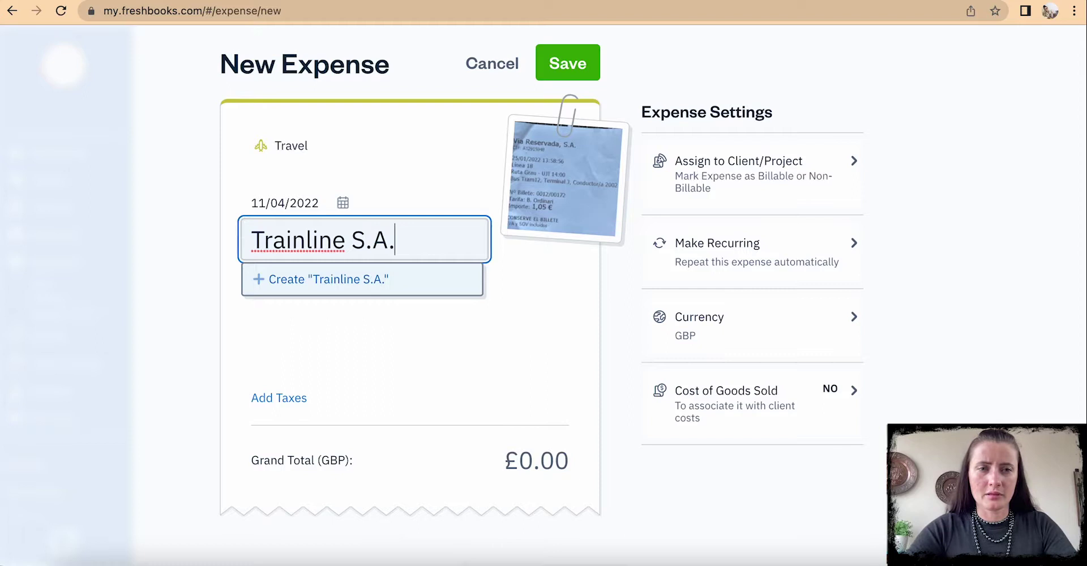
# Create Trainline S.A. as the merchant and write description line 'Train from ..... to .....'.
pyautogui.click(347, 287)
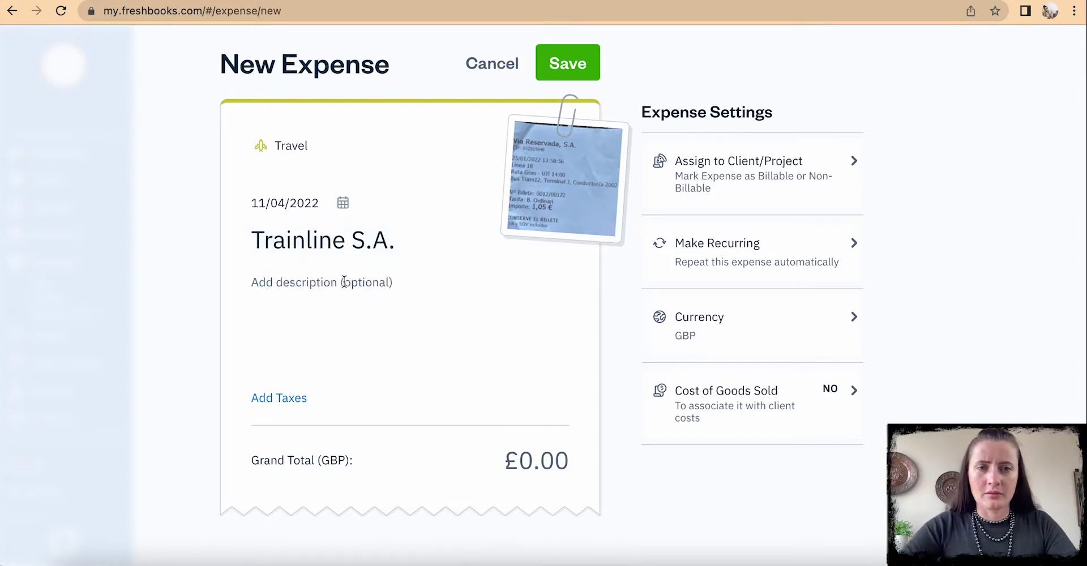
pyautogui.click(382, 287)
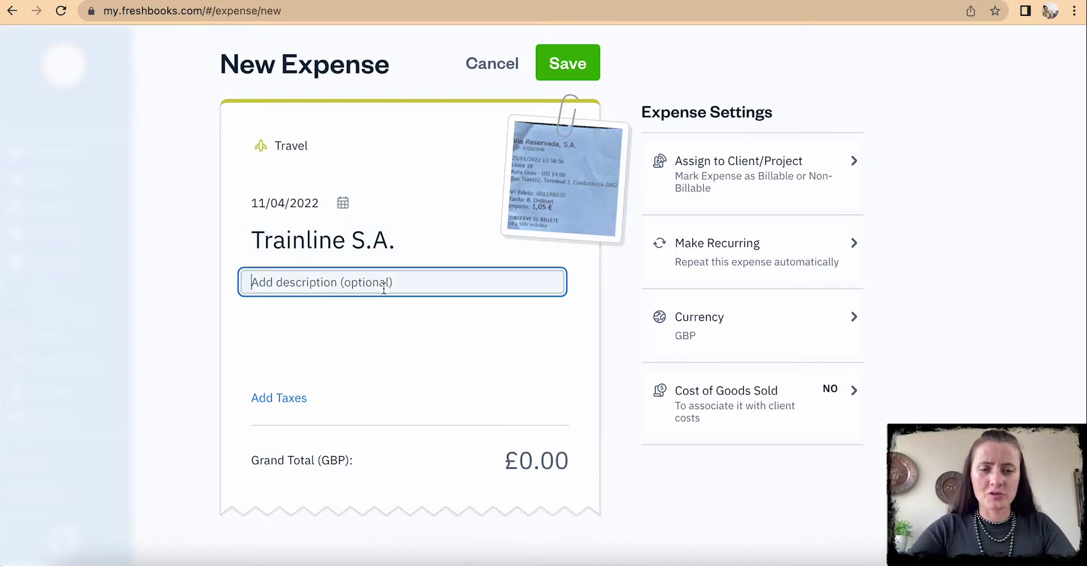
pyautogui.write('Train ')
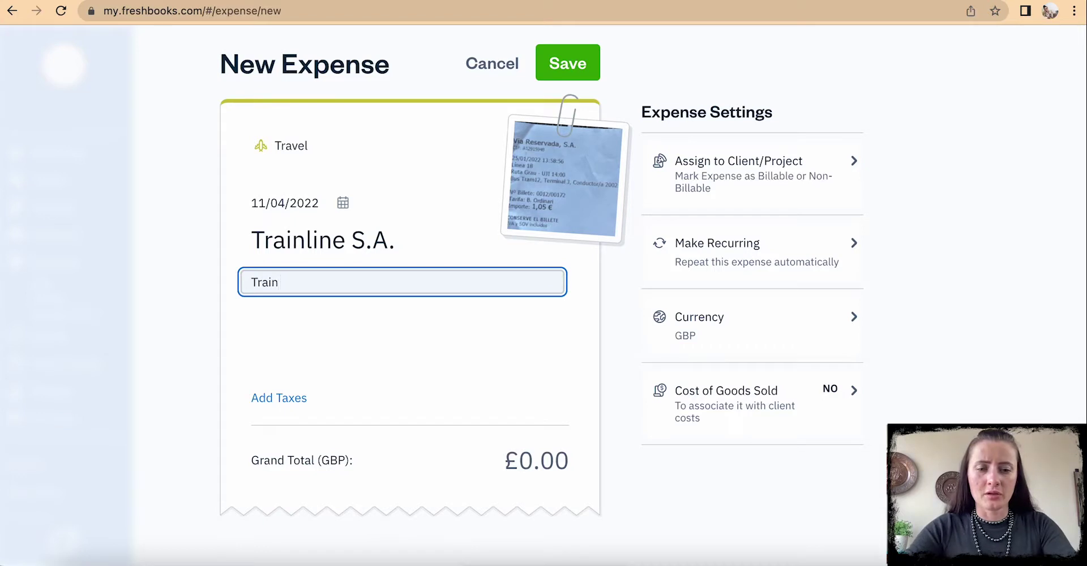
pyautogui.write('from .....')
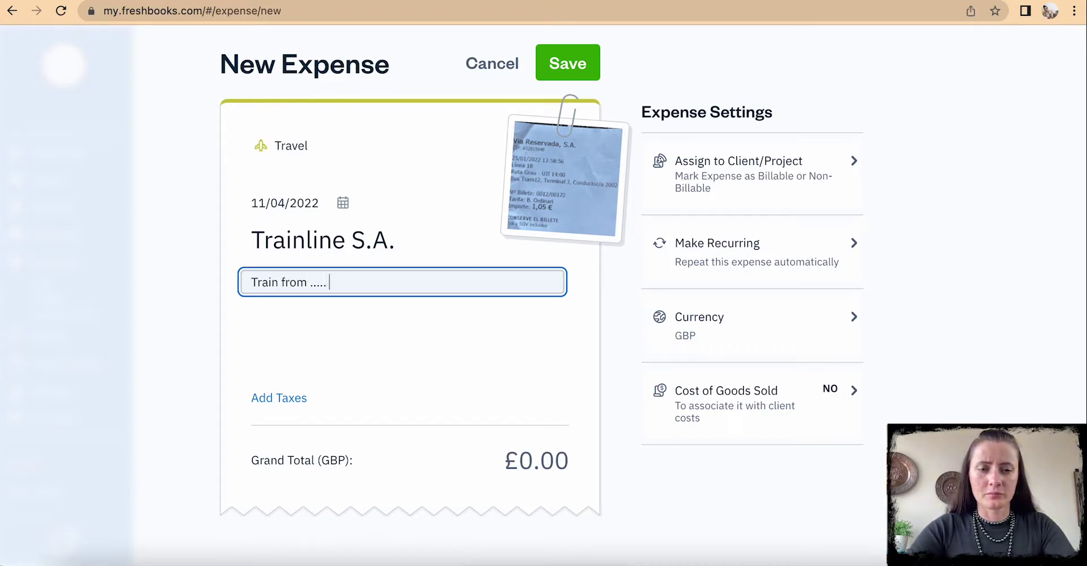
pyautogui.write(' to .....')
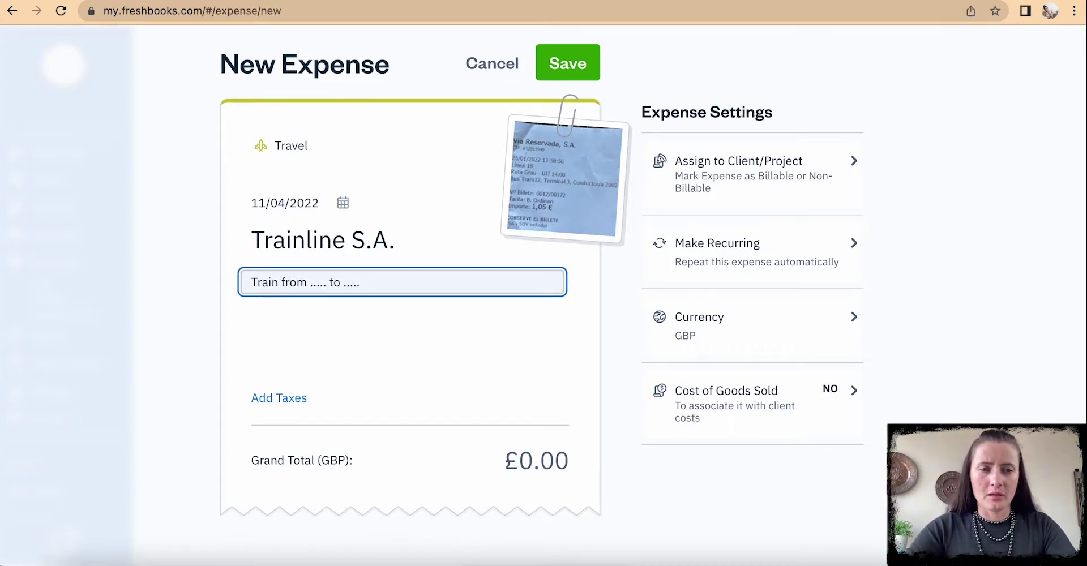
pyautogui.press('Return')
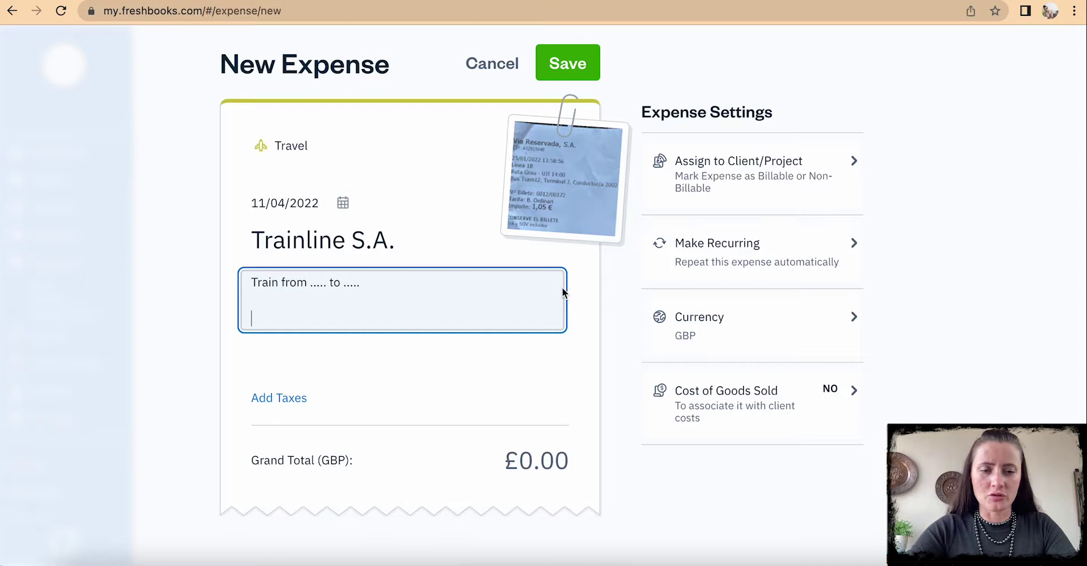
# Add description line 'Receipt in EUR 1.05, exch.rate 1.05, £1.00'.
pyautogui.write('Rec')
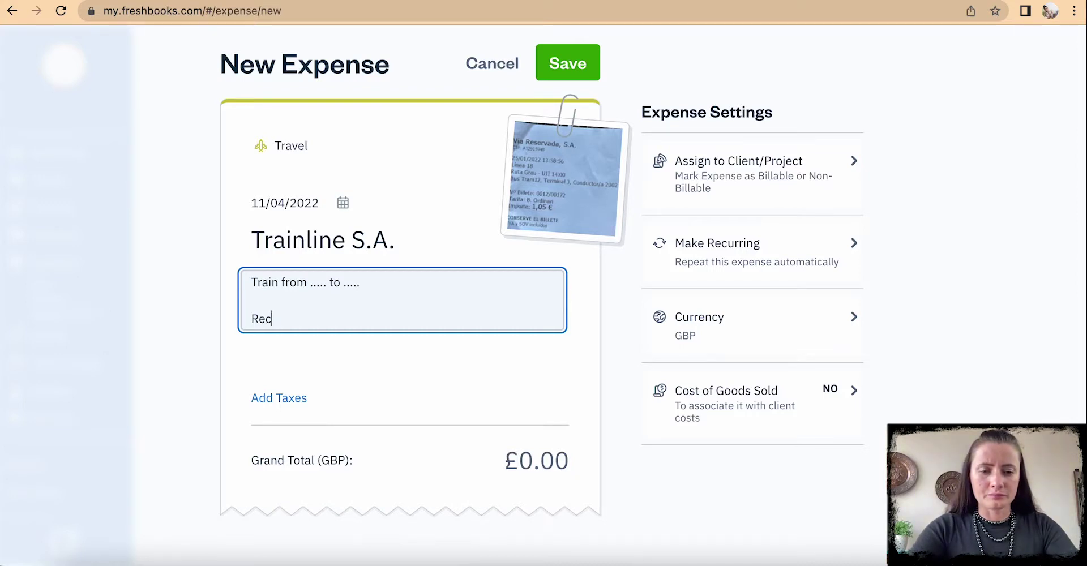
pyautogui.write('eipt')
pyautogui.press('BackSpace')
pyautogui.press('BackSpace')
pyautogui.write('p')
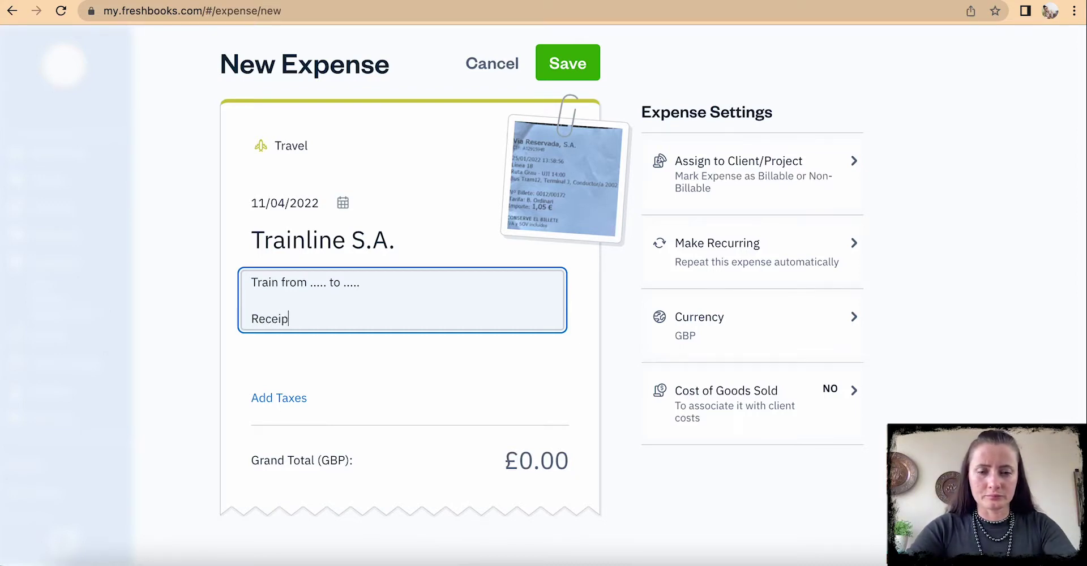
pyautogui.write('t in EU')
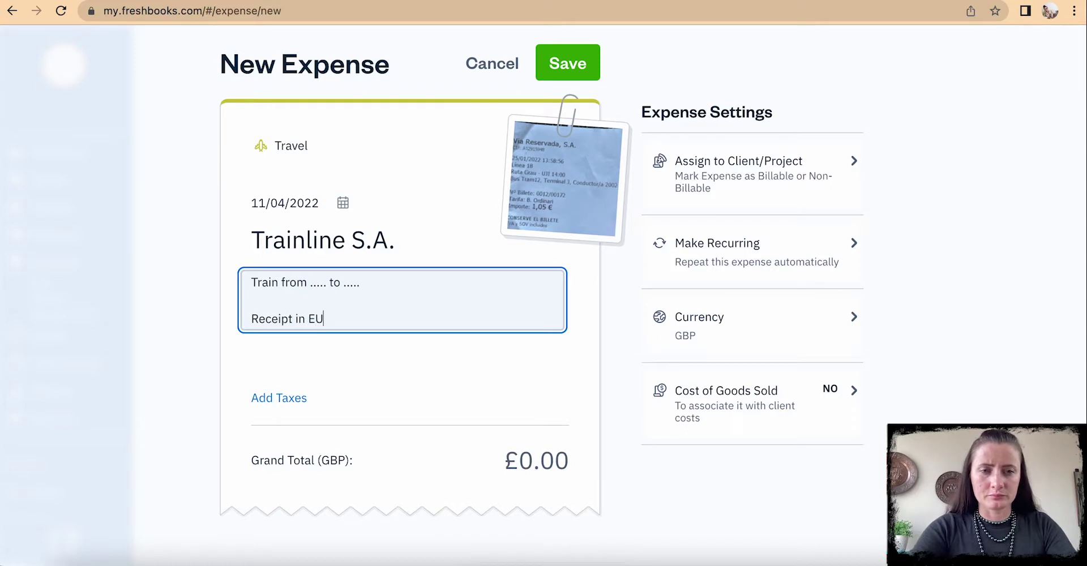
pyautogui.write('R')
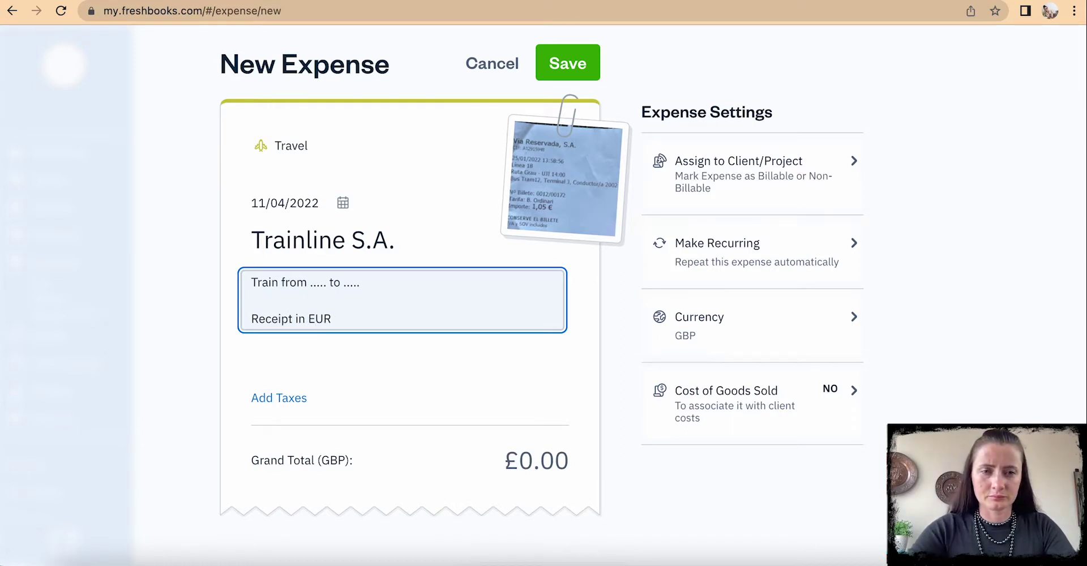
pyautogui.write(' !.05')
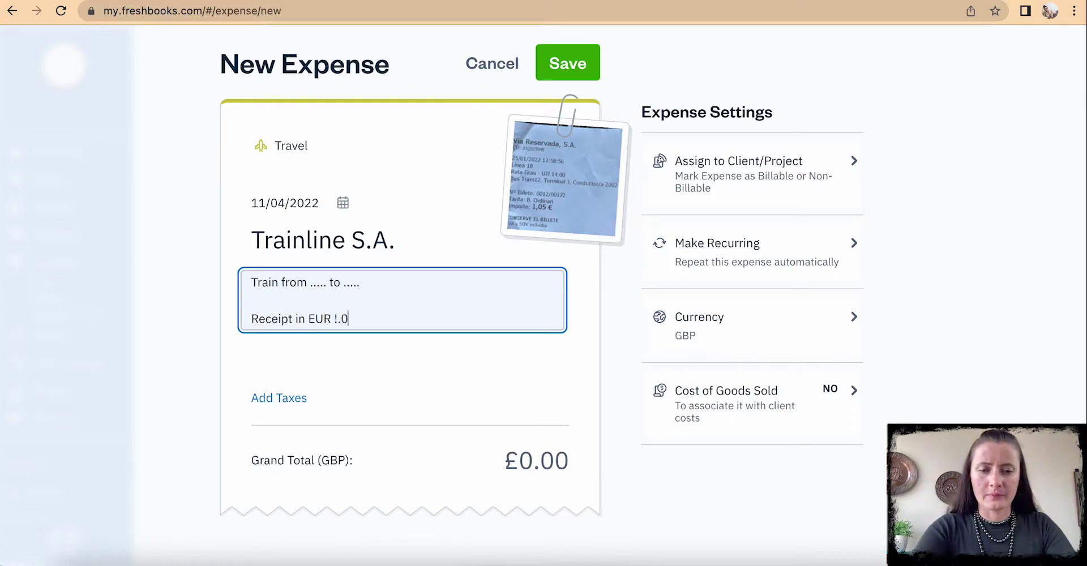
pyautogui.press('BackSpace')
pyautogui.press('BackSpace')
pyautogui.press('BackSpace')
pyautogui.press('BackSpace')
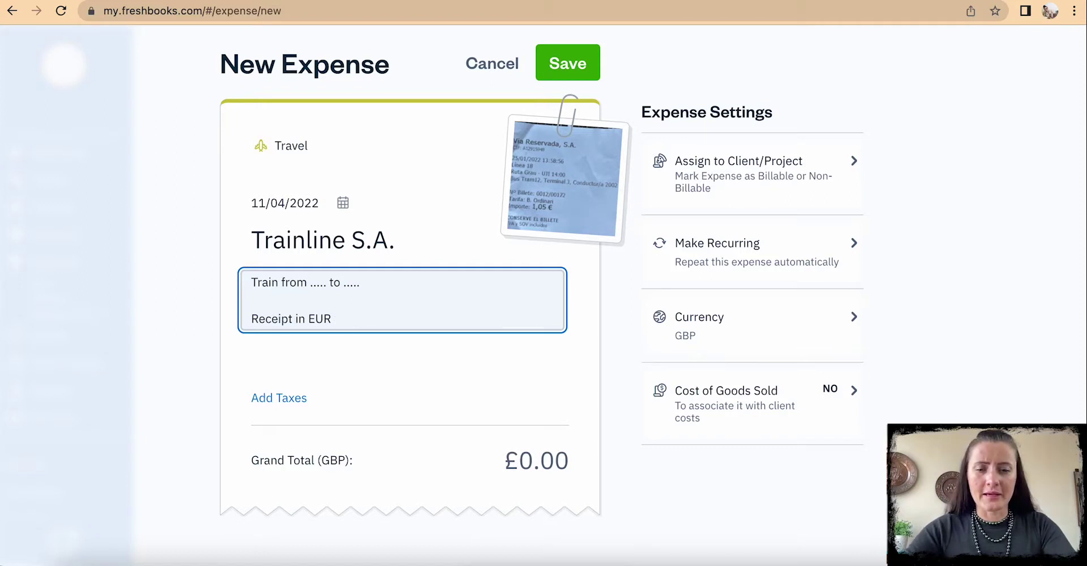
pyautogui.write('1.05')
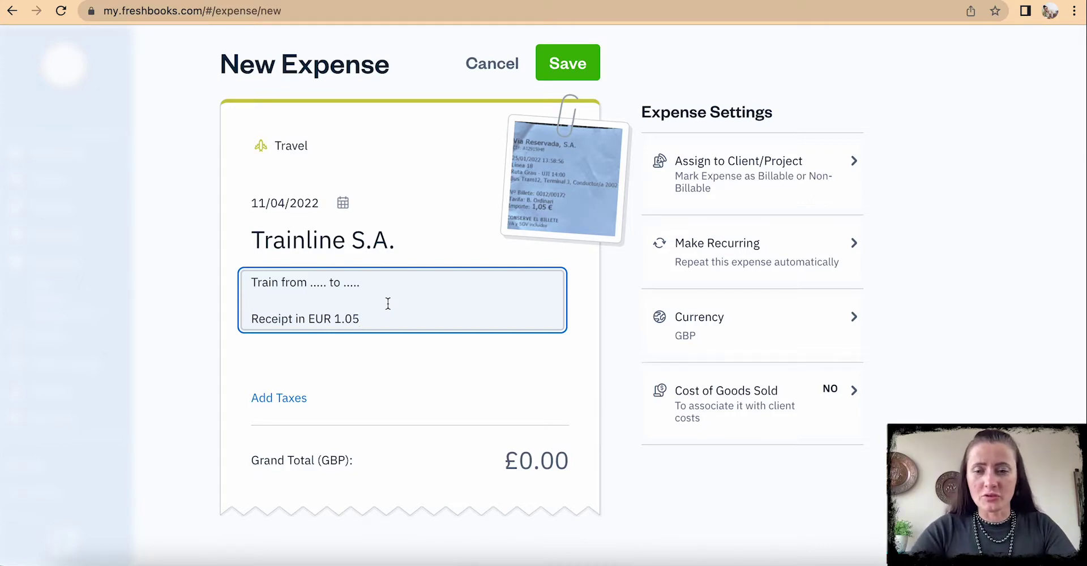
pyautogui.write(', exch')
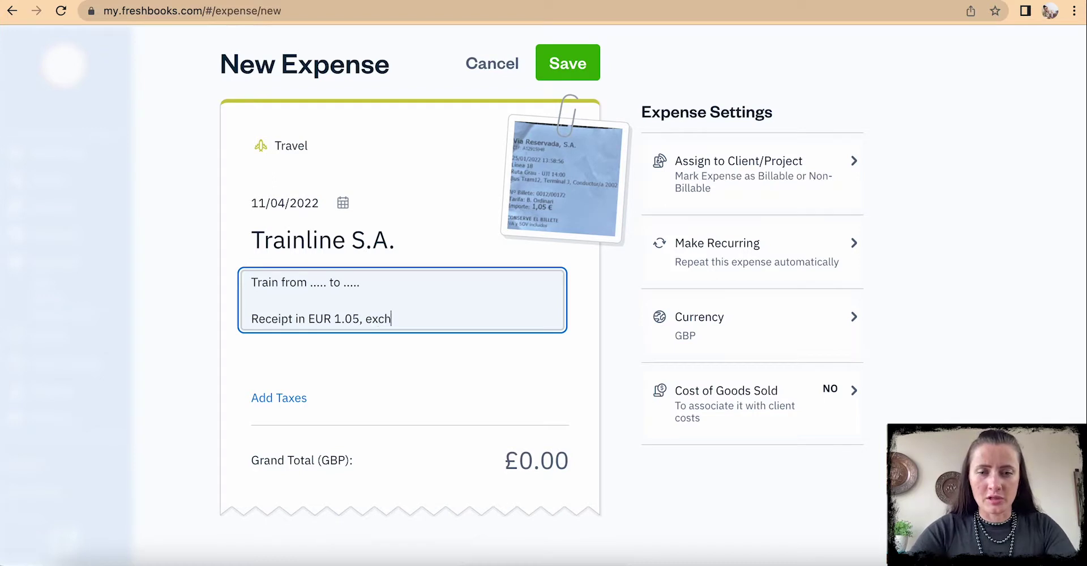
pyautogui.write('.rate ')
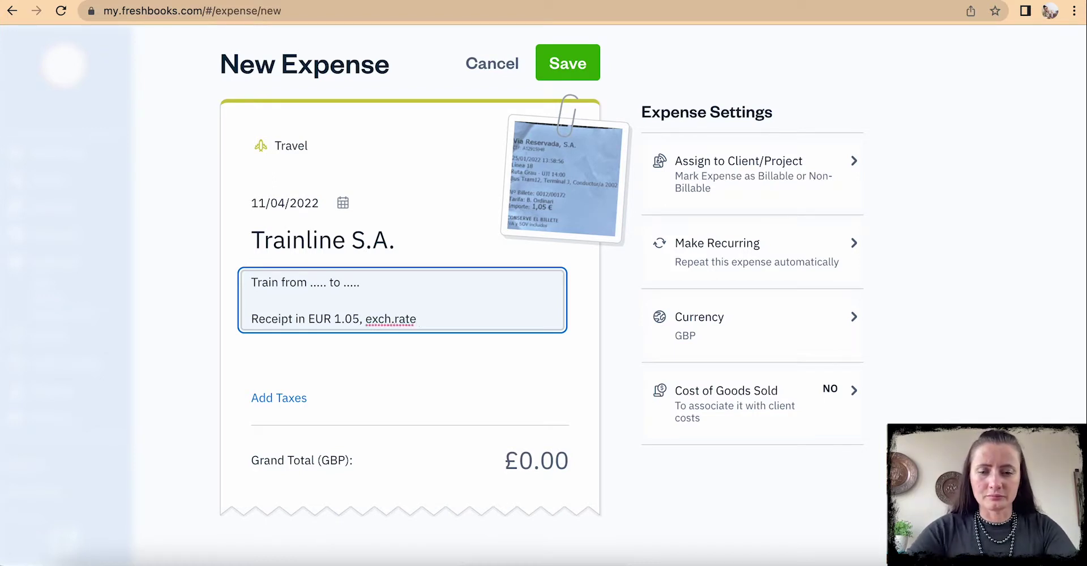
pyautogui.write('1.05')
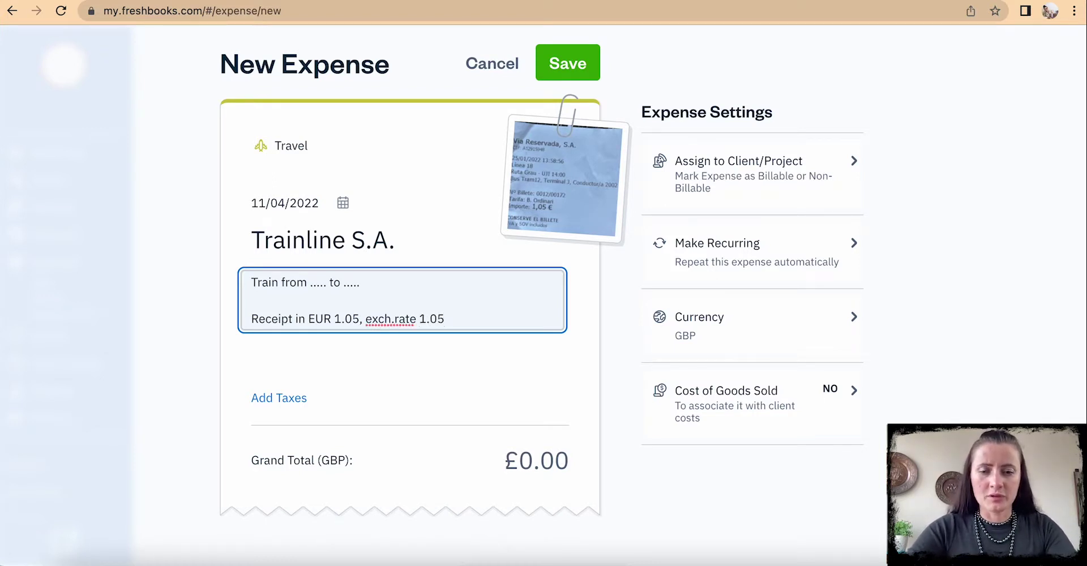
pyautogui.write(', £')
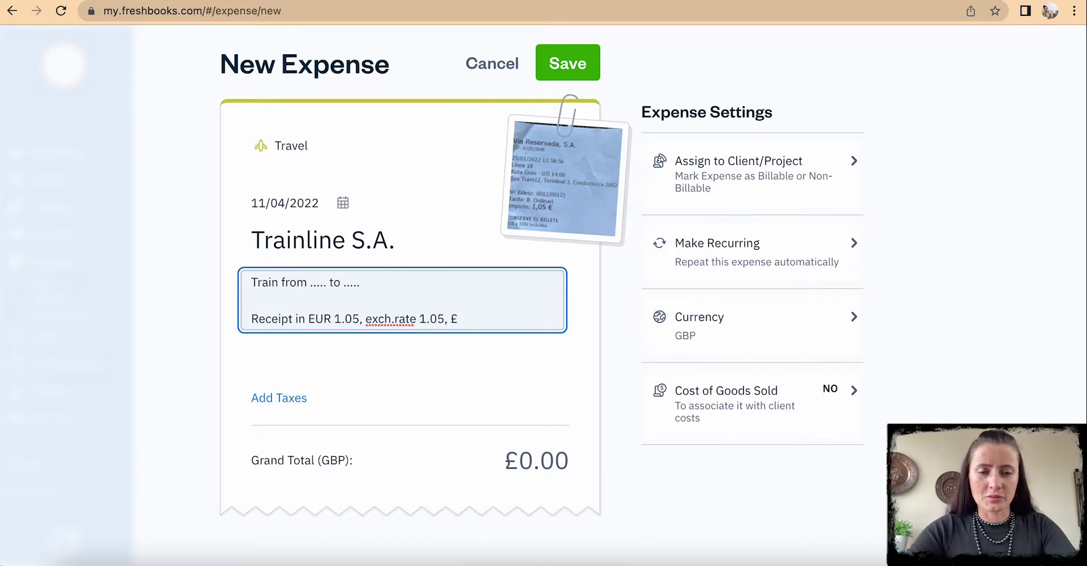
pyautogui.write('1.00')
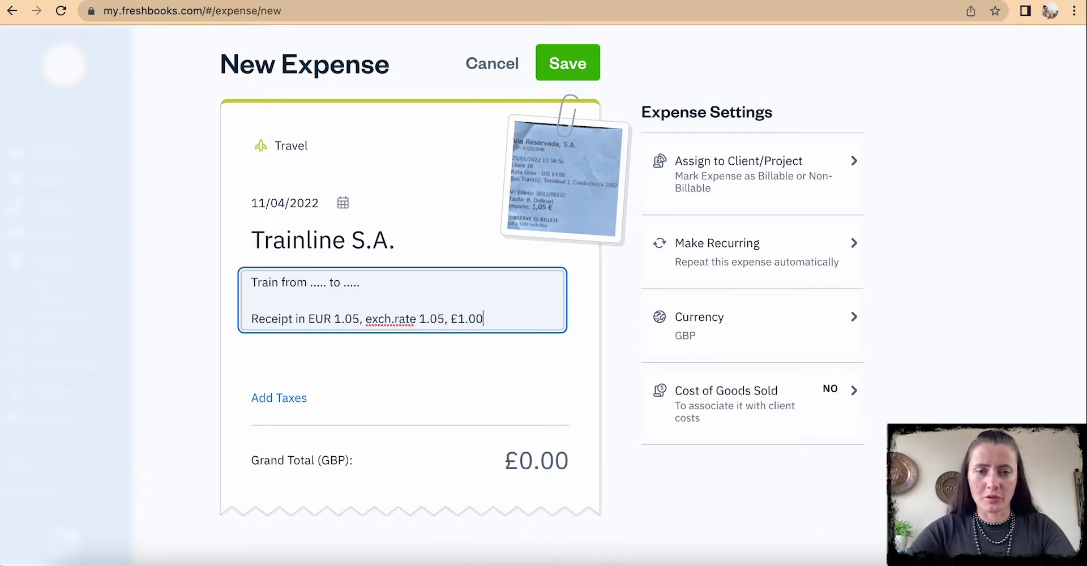
pyautogui.click(528, 445)
# Set the expense's grand total to £1.00.
pyautogui.click(529, 459)
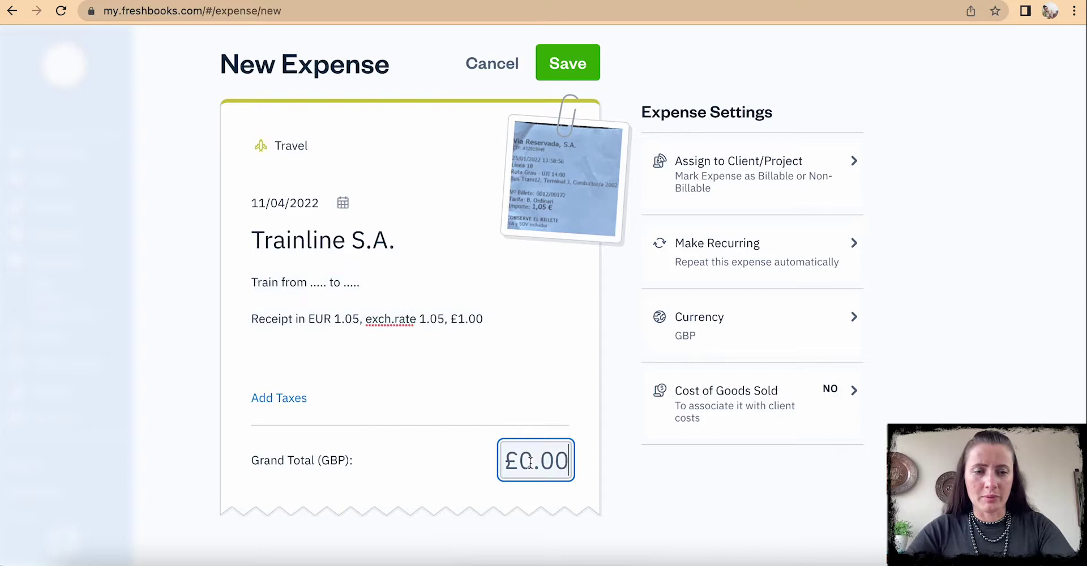
pyautogui.write('1.00')
pyautogui.click(541, 393)
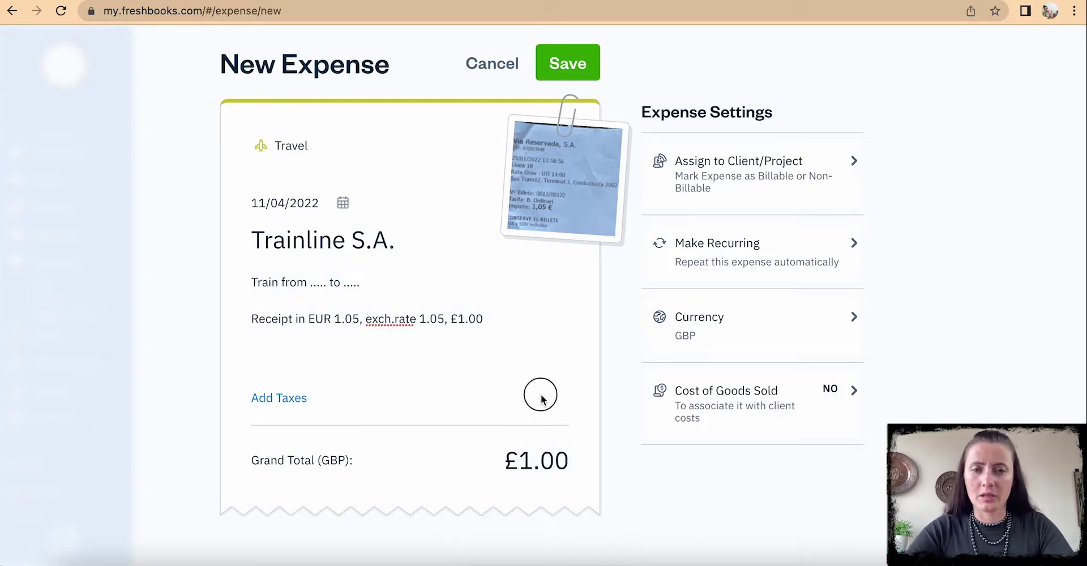
# Browse the client and project list, then leave the expense unassigned.
pyautogui.click(774, 178)
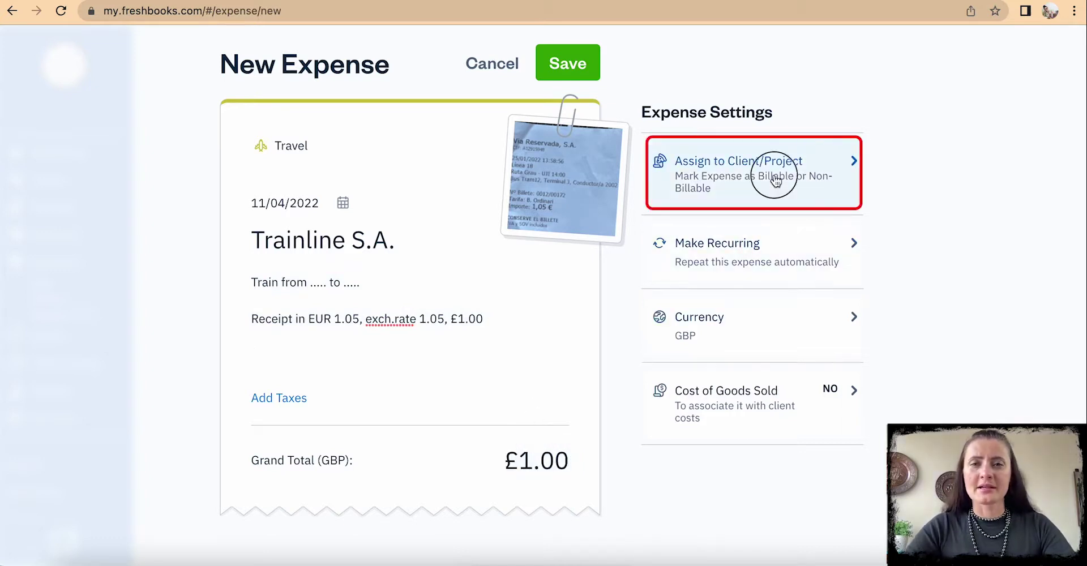
pyautogui.click(768, 230)
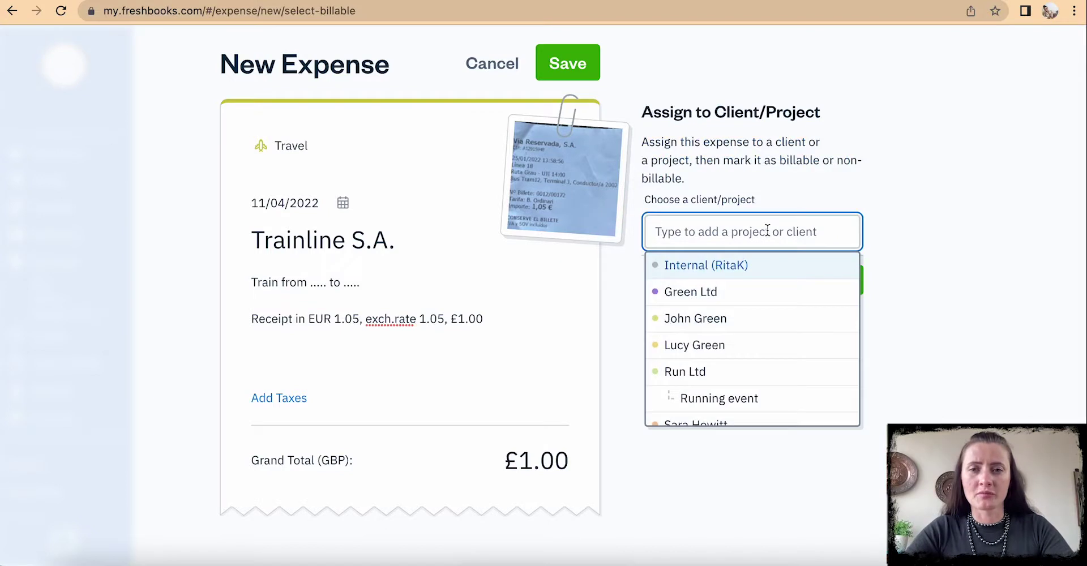
pyautogui.scroll(-1, 786, 373)
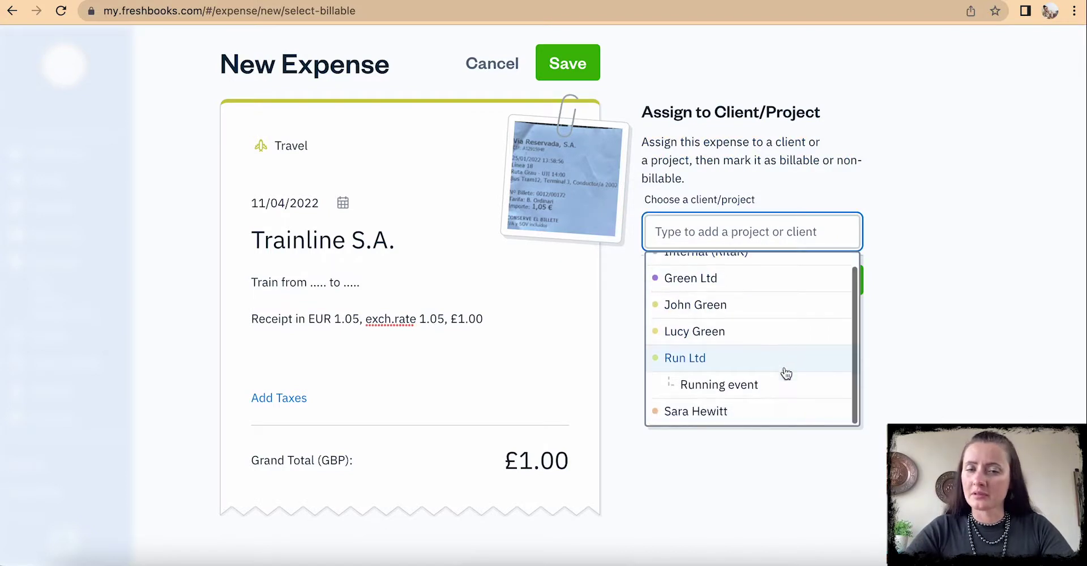
pyautogui.click(894, 277)
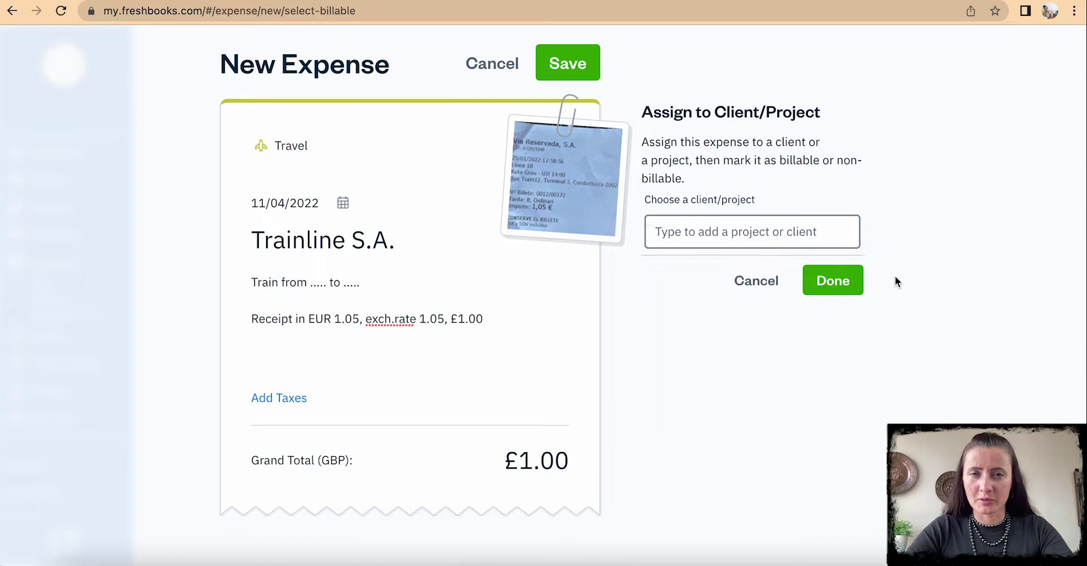
pyautogui.click(756, 282)
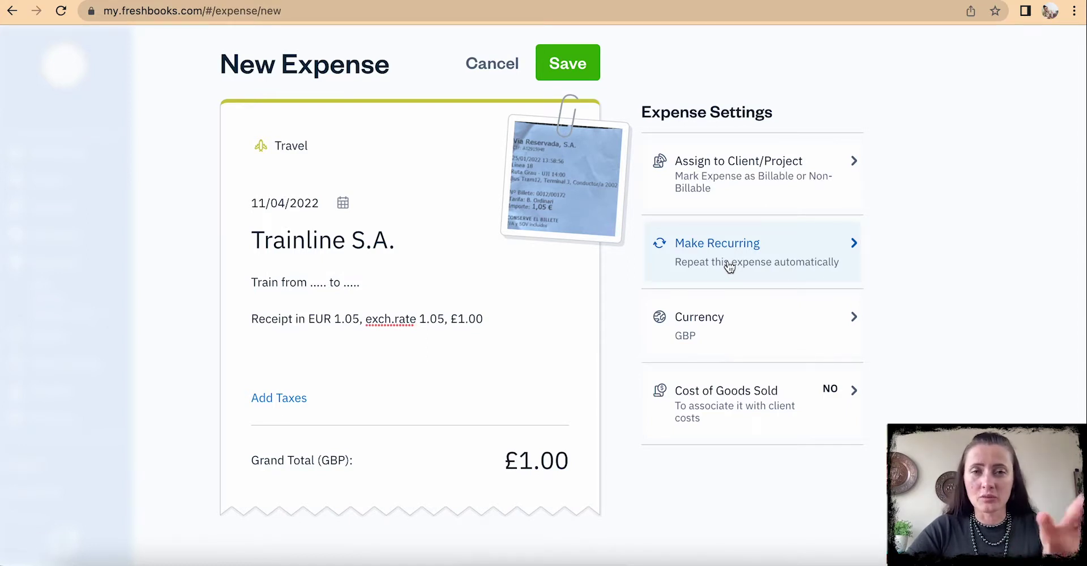
pyautogui.click(740, 340)
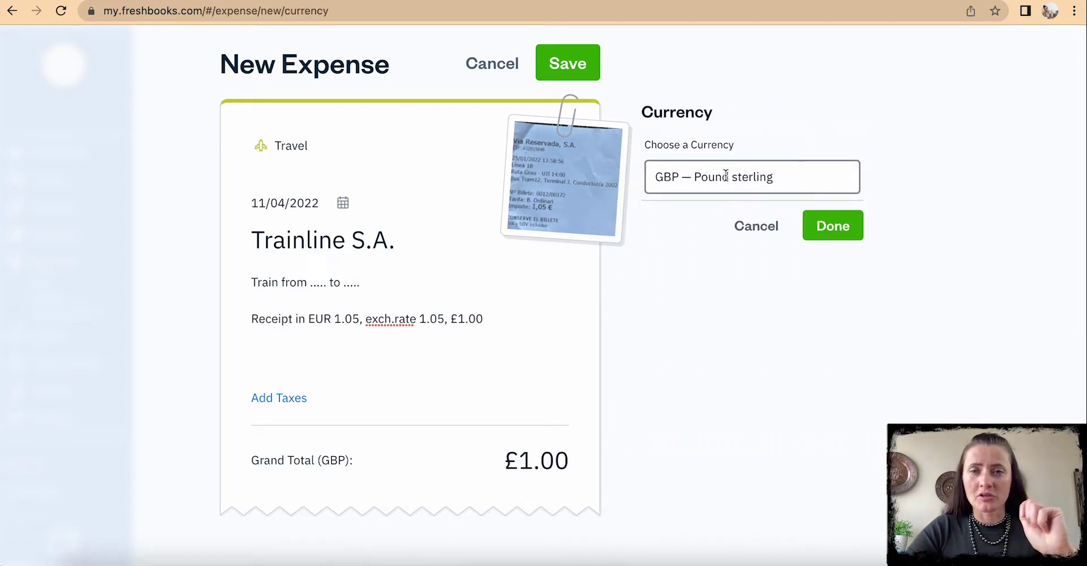
pyautogui.scroll(-5, 758, 296)
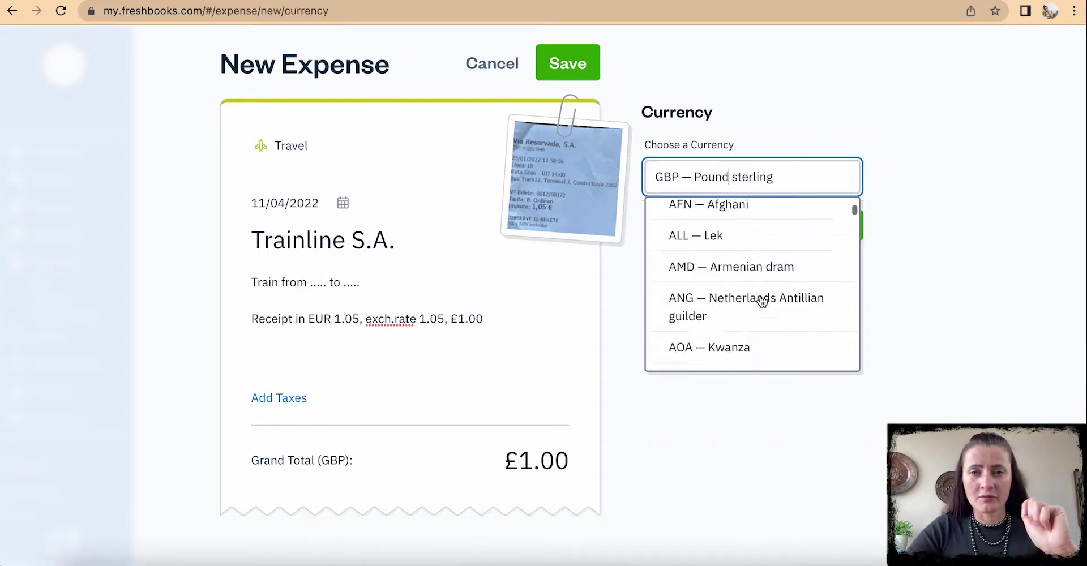
pyautogui.click(953, 296)
pyautogui.click(773, 226)
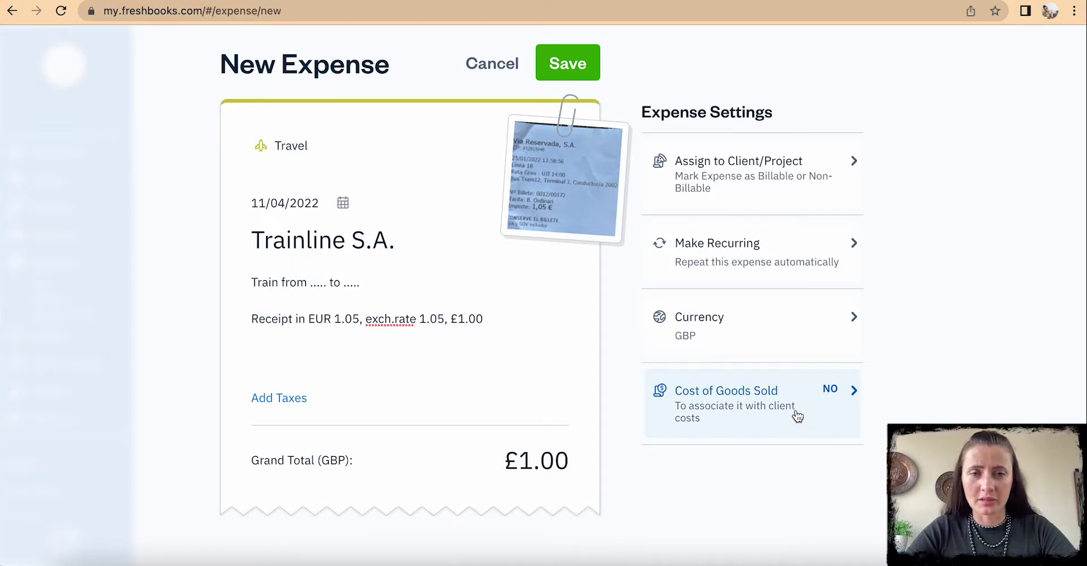
# Save the £1.00 Trainline S.A. expense and check it in All Expenses.
pyautogui.click(572, 72)
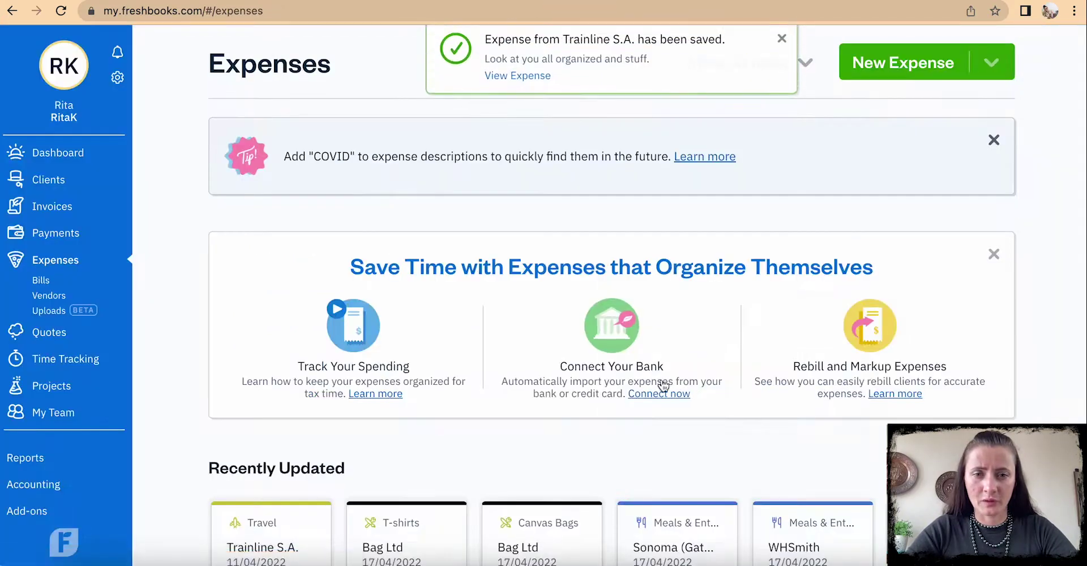
pyautogui.scroll(-10, 662, 381)
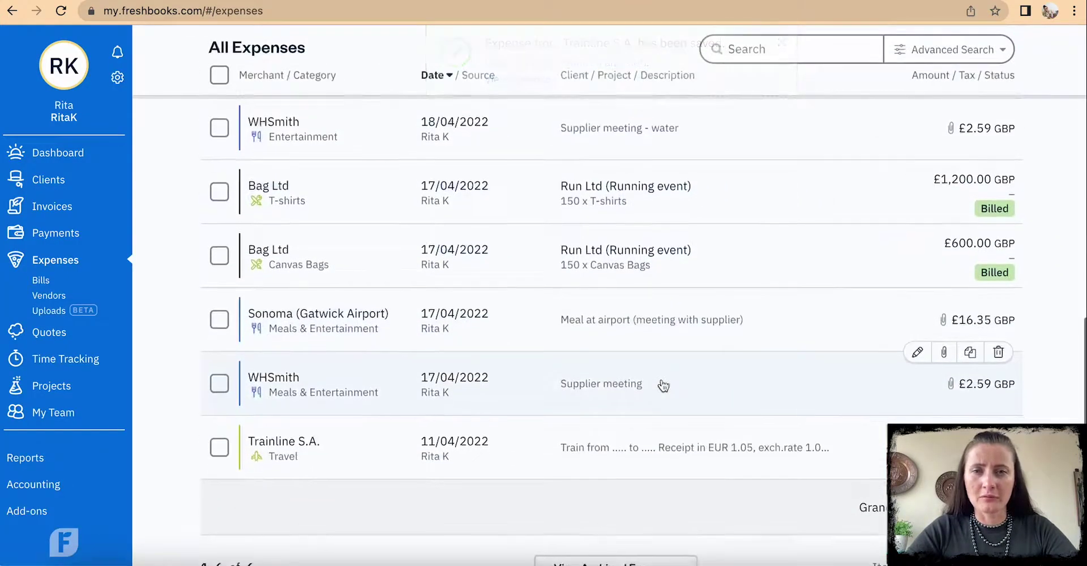
pyautogui.scroll(1, 661, 384)
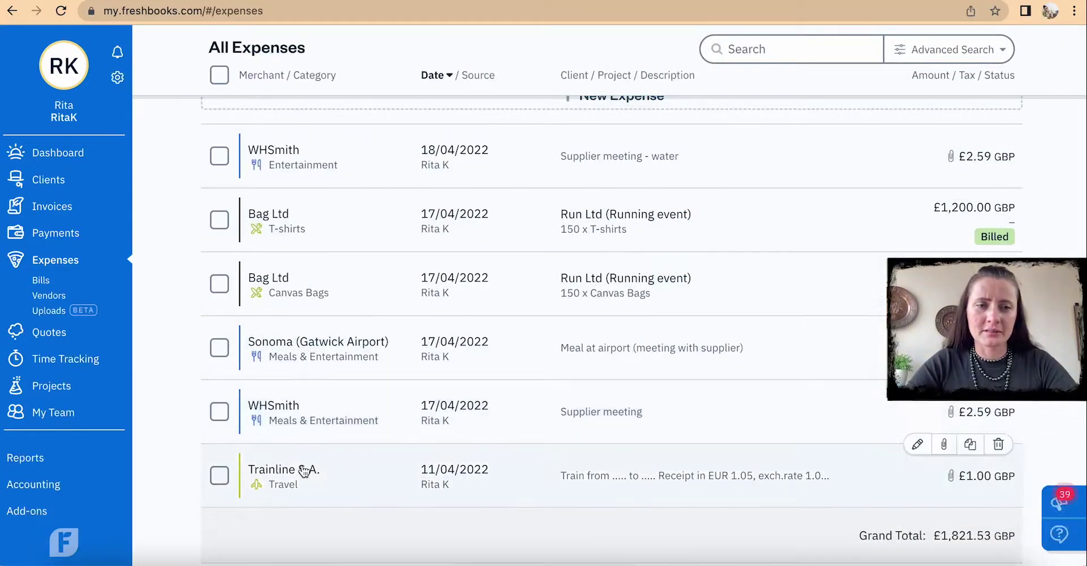